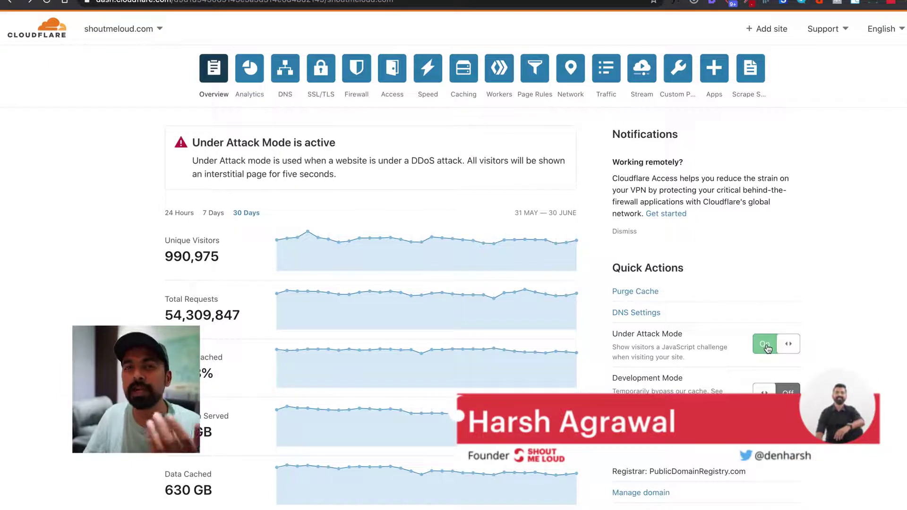
- Disable Under Attack Mode for the site by setting its Security Level to Low
click(766, 346)
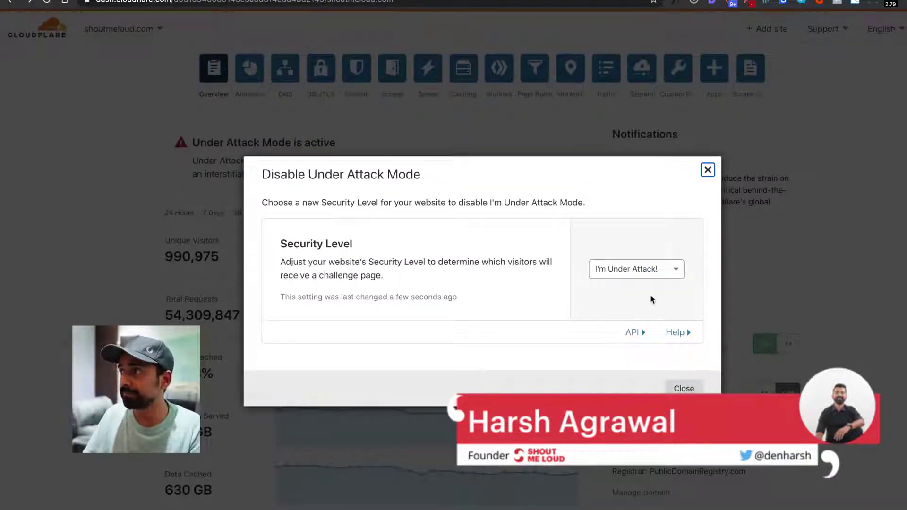
click(650, 269)
scroll(621, 364, down, 1)
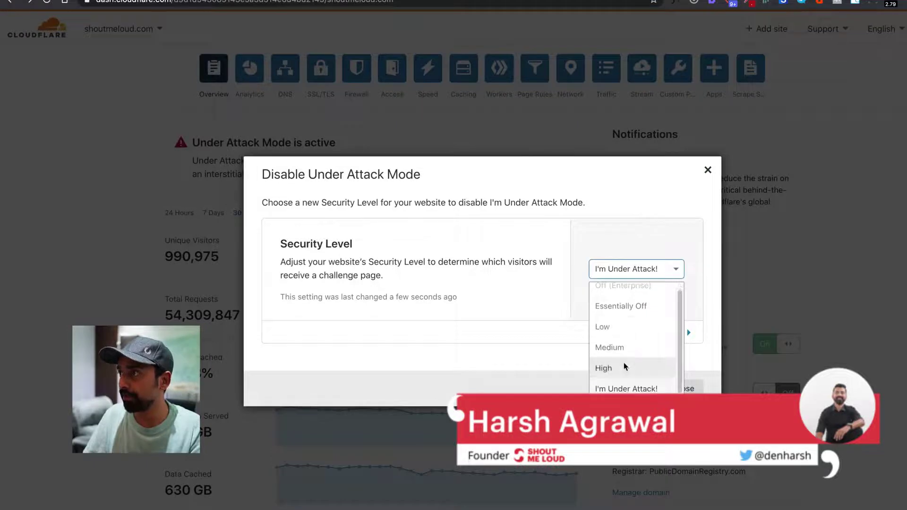
click(632, 326)
click(680, 388)
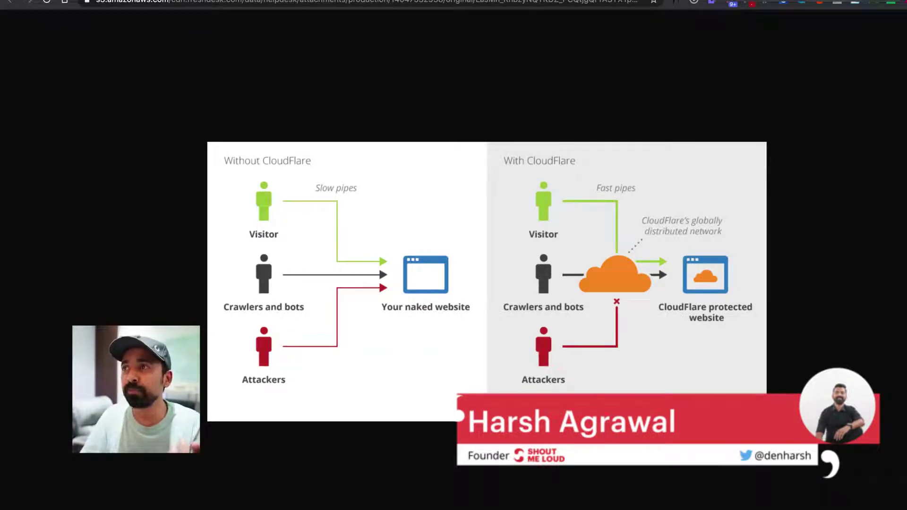
- Review the Free plan's features on the Cloudflare plans page, including DDoS attack mitigation and the Global Content Delivery Network
key(ctrl+Tab)
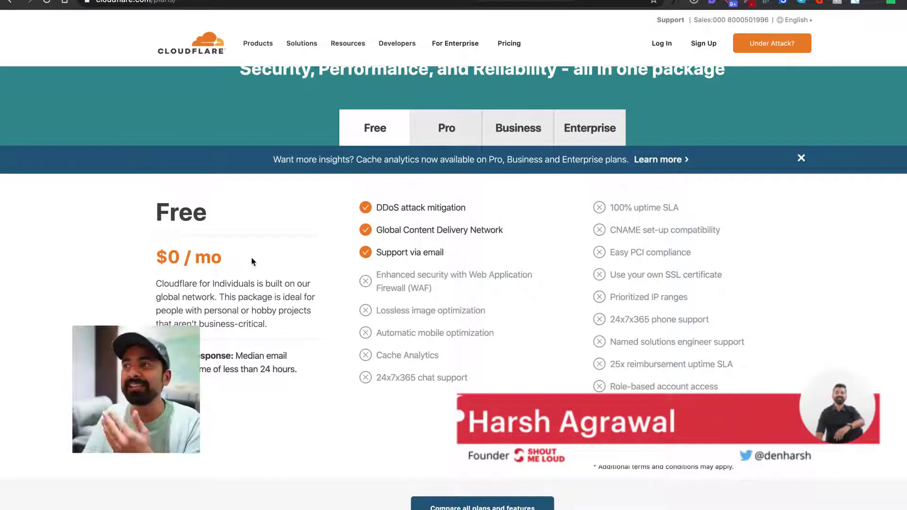
drag(453, 208, 391, 208)
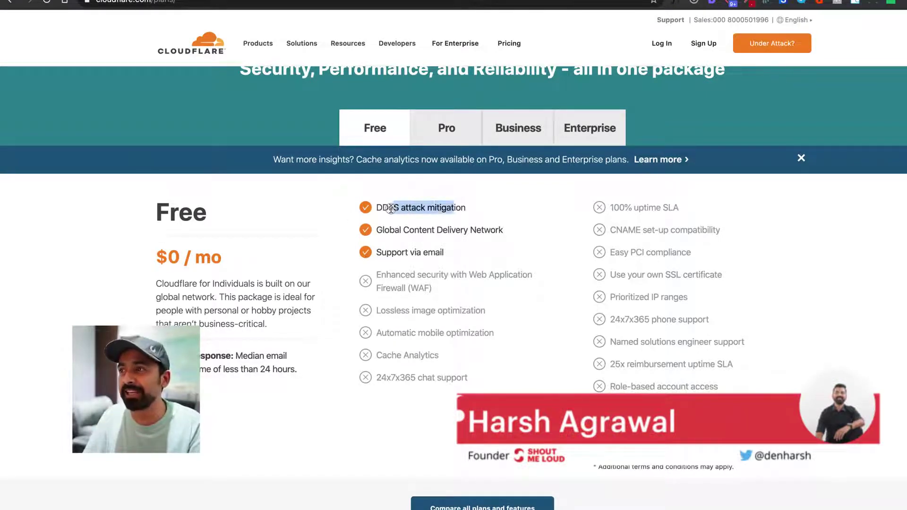
drag(443, 230, 419, 228)
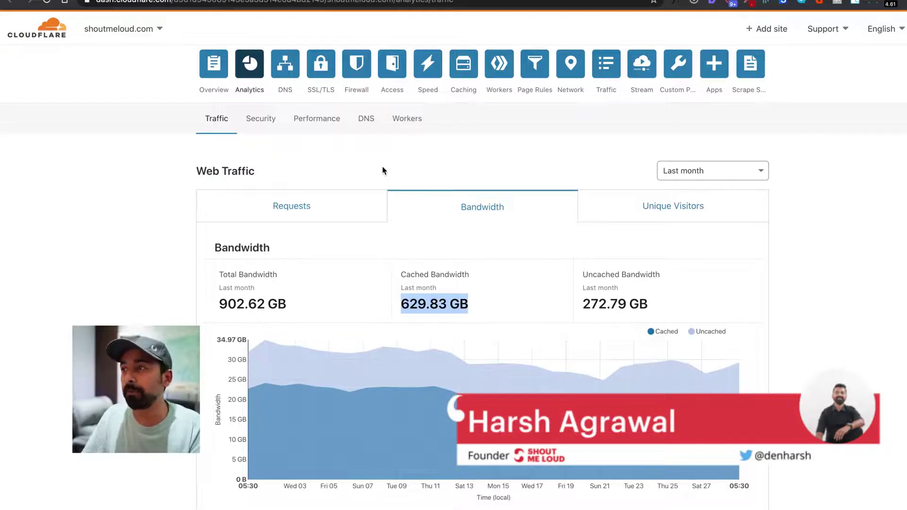
- Examine last month's cached bandwidth in the site's Web Traffic analytics
scroll(399, 171, down, 3)
scroll(407, 170, up, 1)
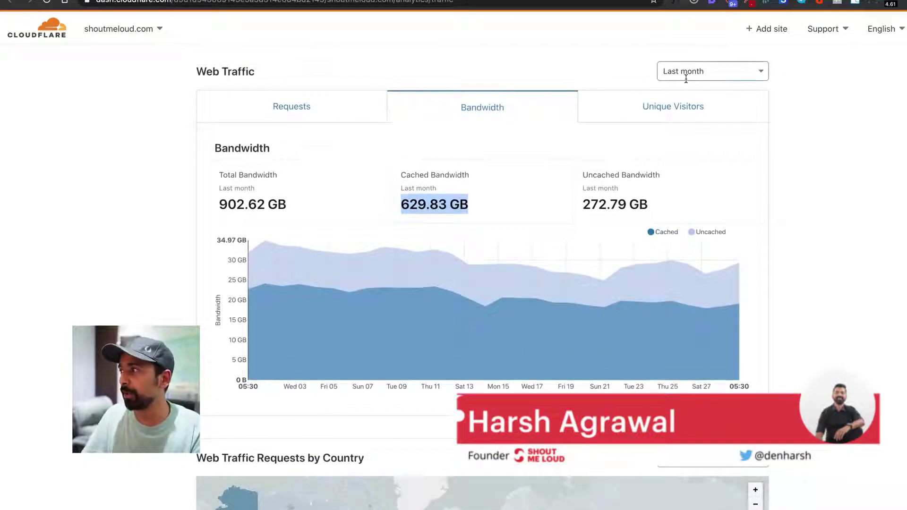
drag(470, 198, 401, 206)
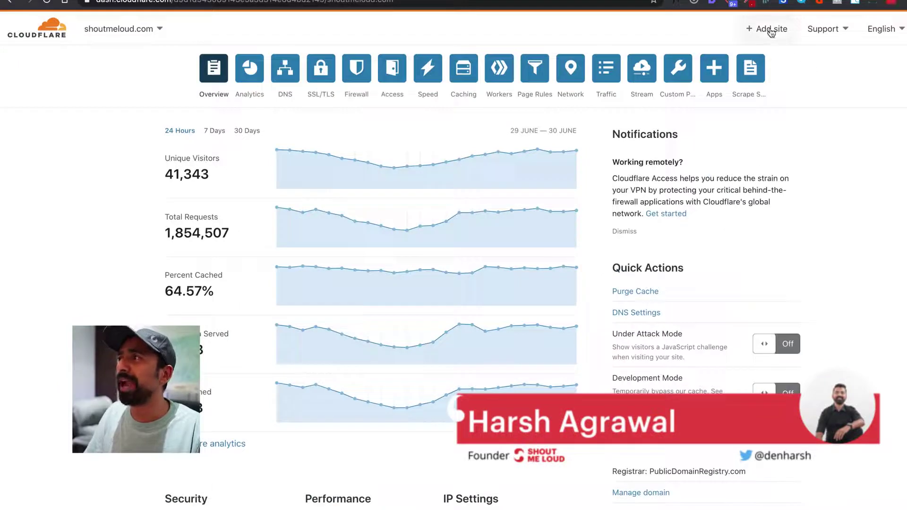
- Add harsh.in as a new site to the Cloudflare account
click(771, 31)
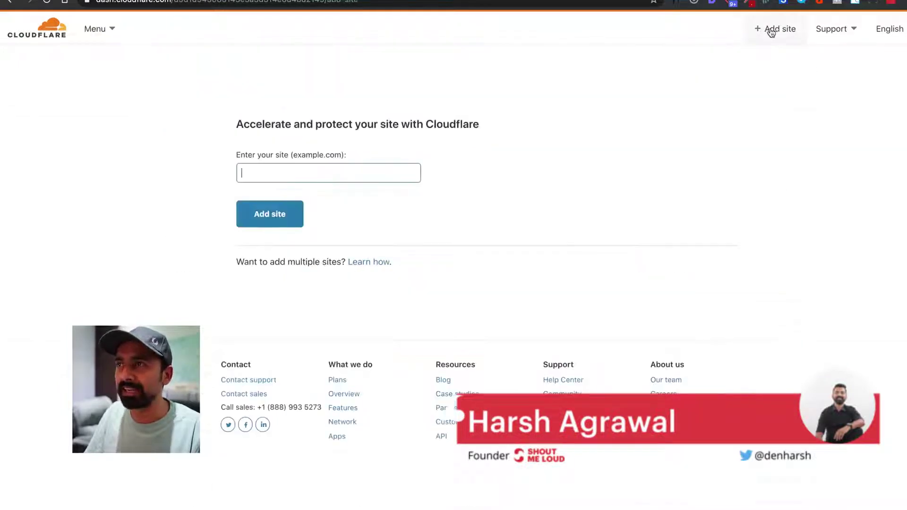
click(298, 177)
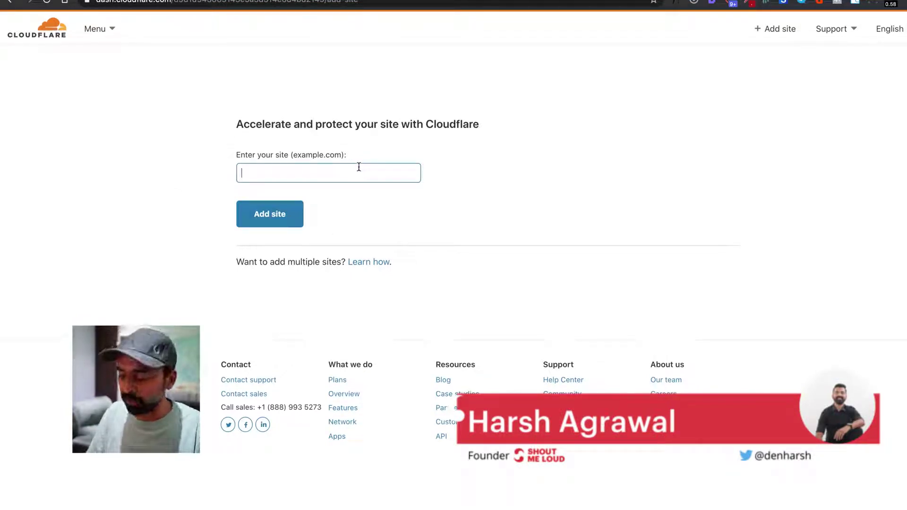
text(harsh)
key(BackSpace)
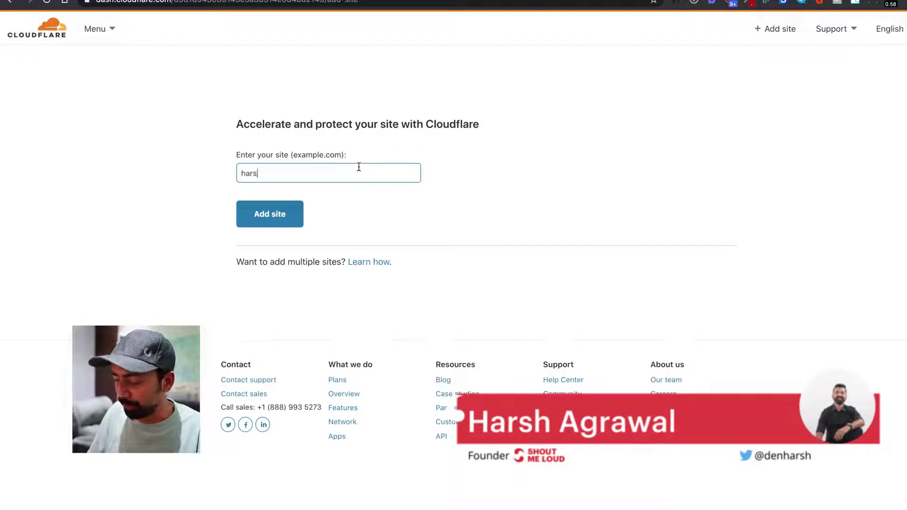
text(h.in)
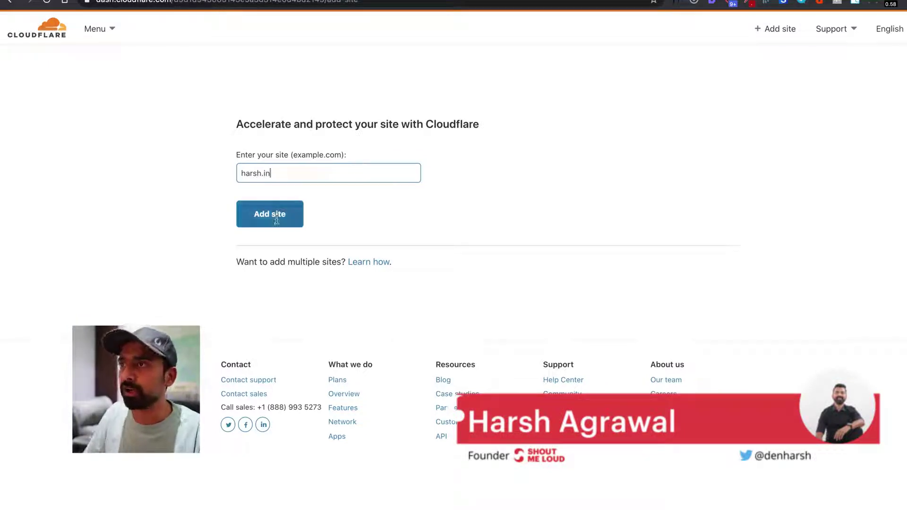
click(276, 220)
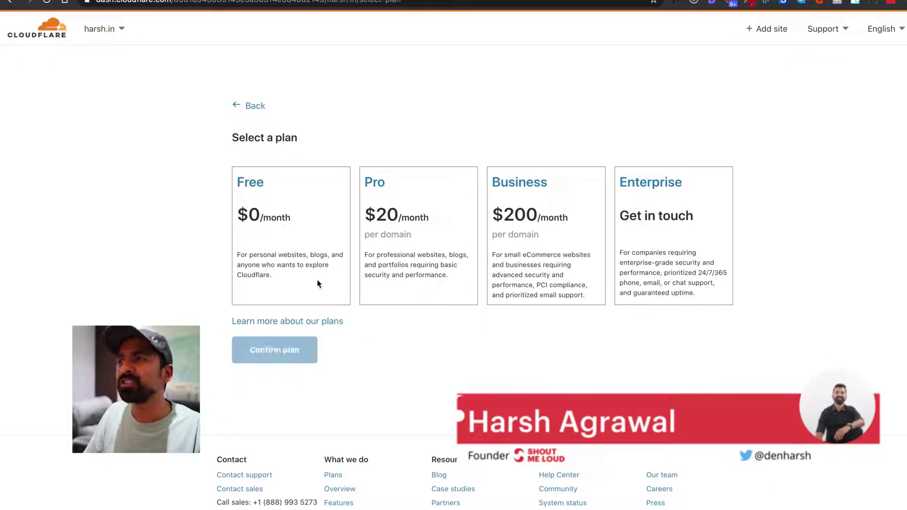
- Confirm the Free plan for harsh.in and accept the scanned DNS records as listed
click(287, 241)
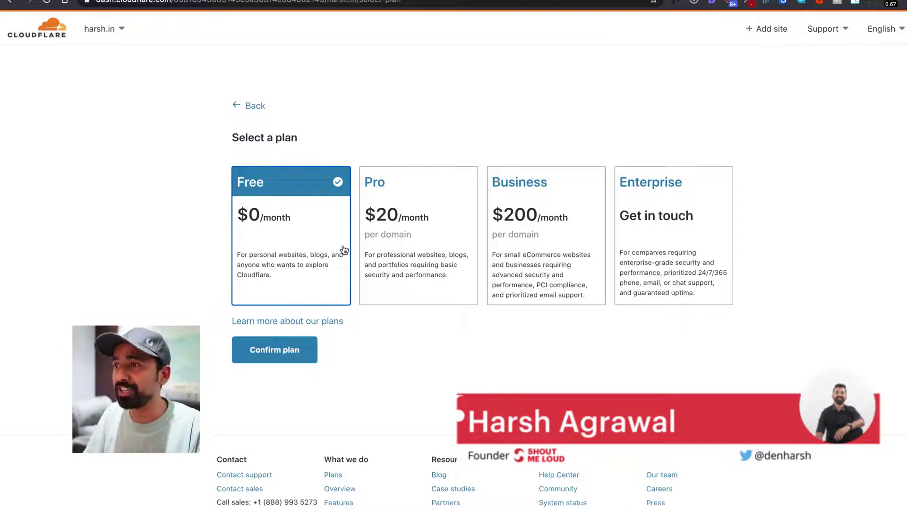
click(285, 357)
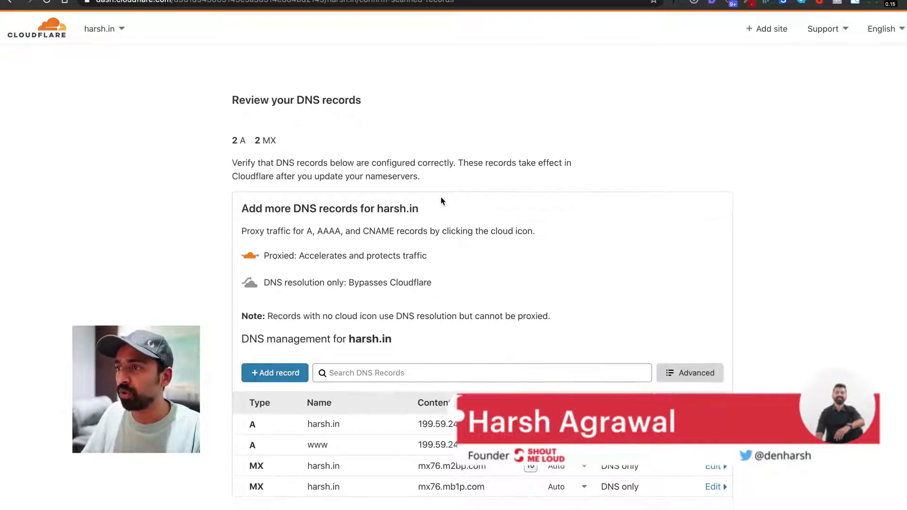
scroll(443, 197, down, 3)
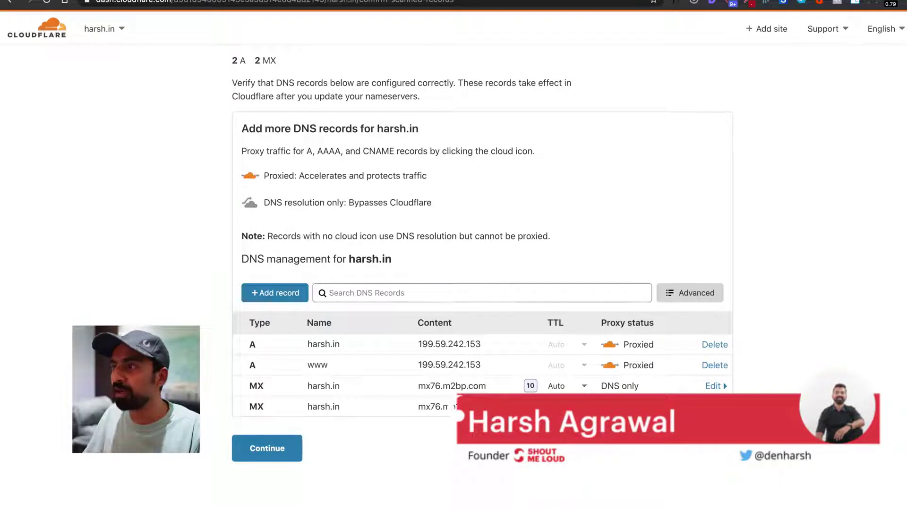
scroll(299, 490, down, 1)
click(272, 451)
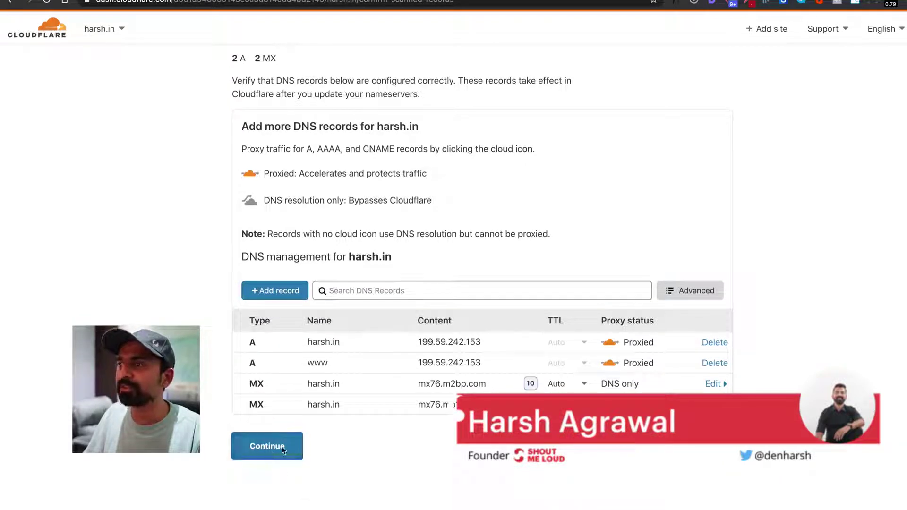
- Examine the nameservers that must be removed and the Cloudflare nameservers that replace them
scroll(293, 378, down, 2)
scroll(297, 368, down, 1)
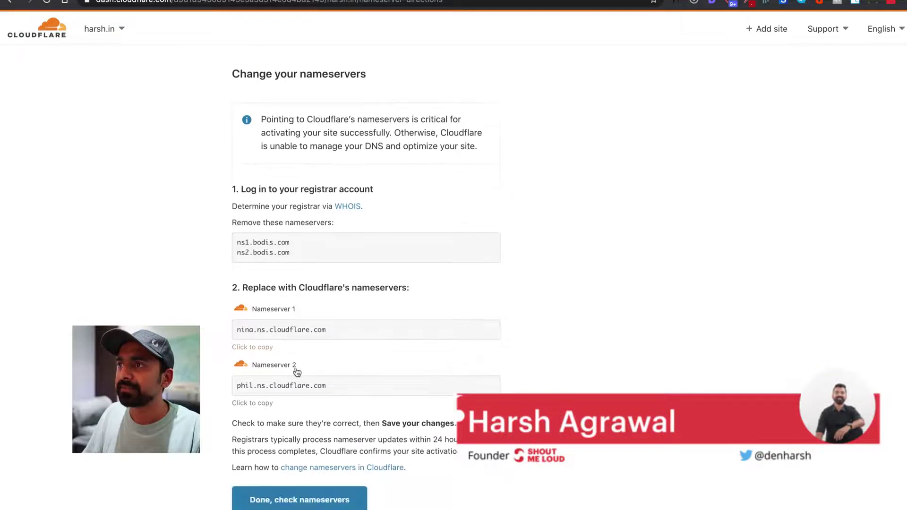
scroll(302, 369, down, 2)
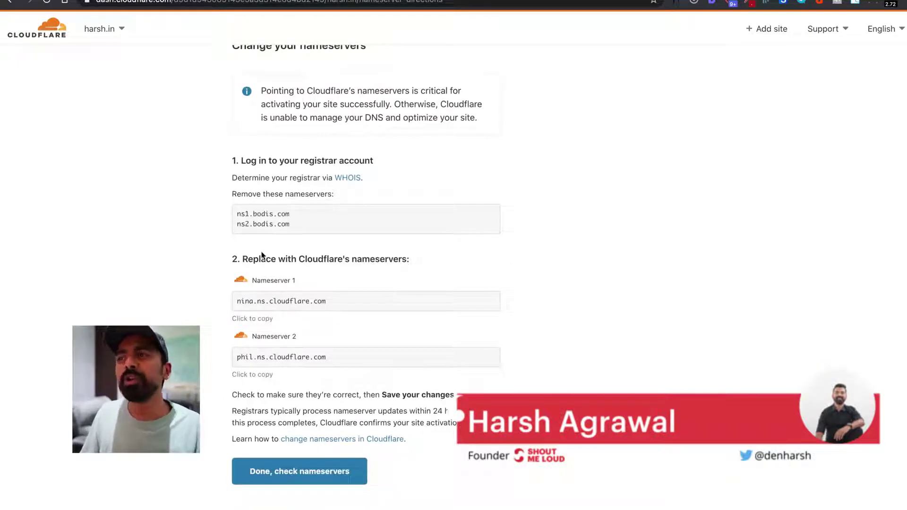
drag(293, 214, 234, 216)
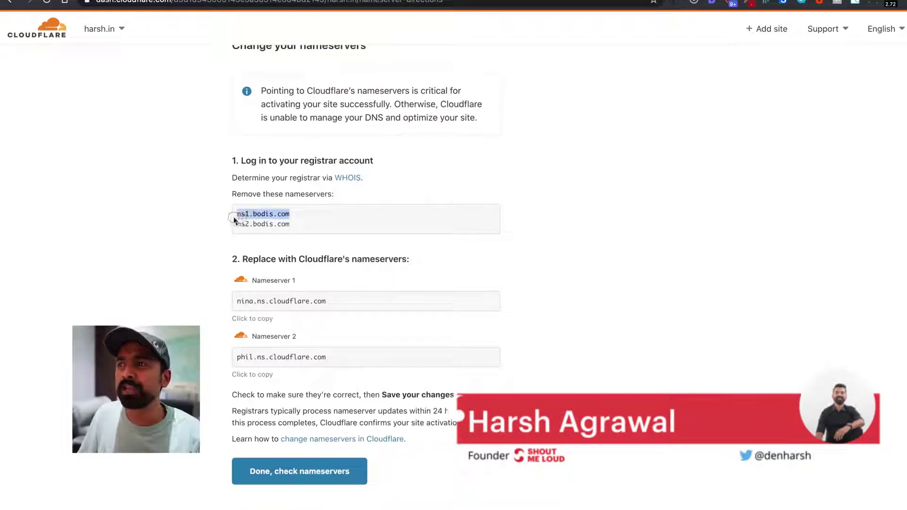
drag(332, 301, 235, 302)
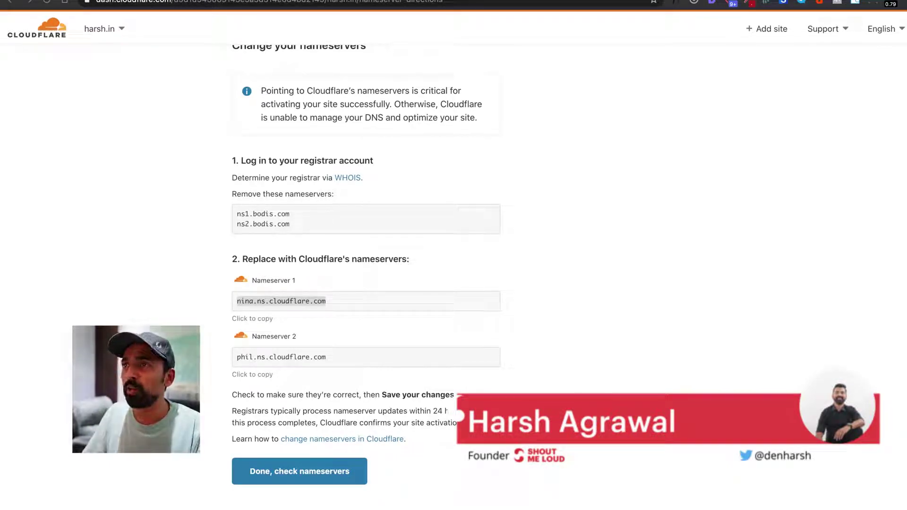
- Switch to NameSilo's domain console for harsh.in and open its nameservers for changing
key(super+Tab)
key(ctrl+Tab)
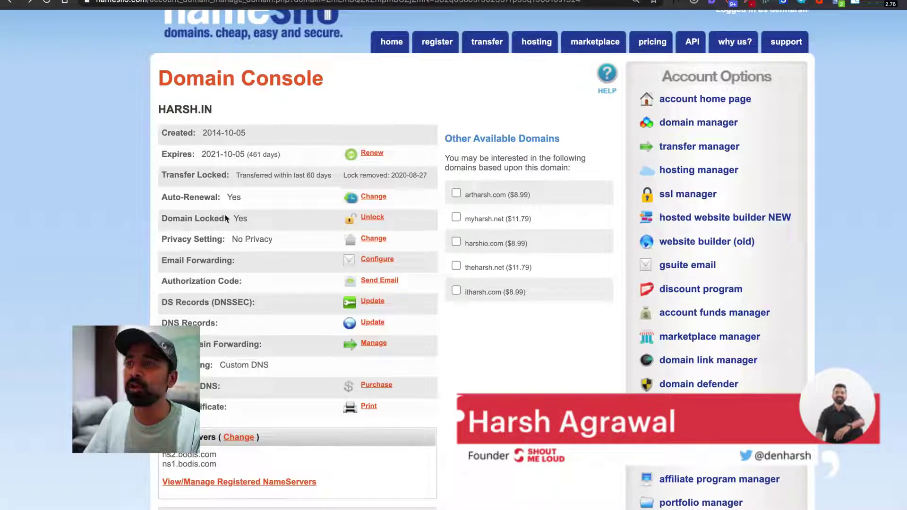
drag(227, 323, 163, 322)
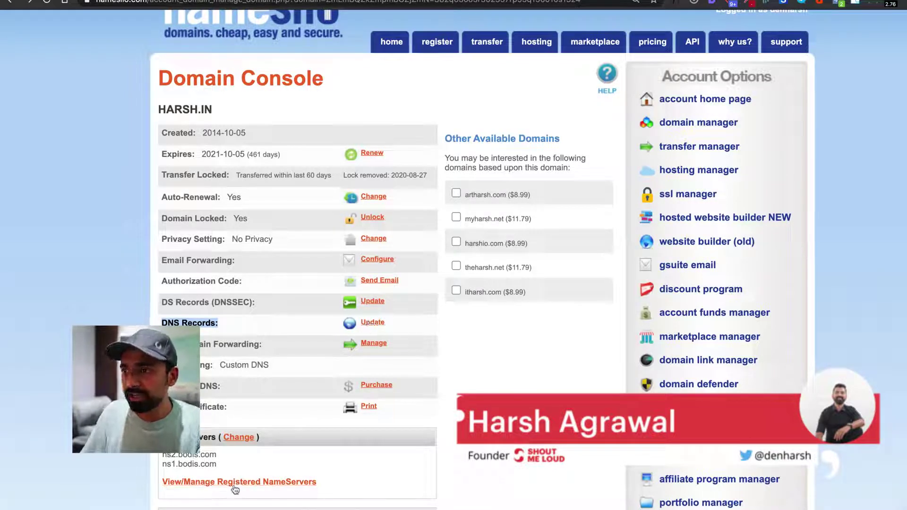
drag(223, 467, 159, 460)
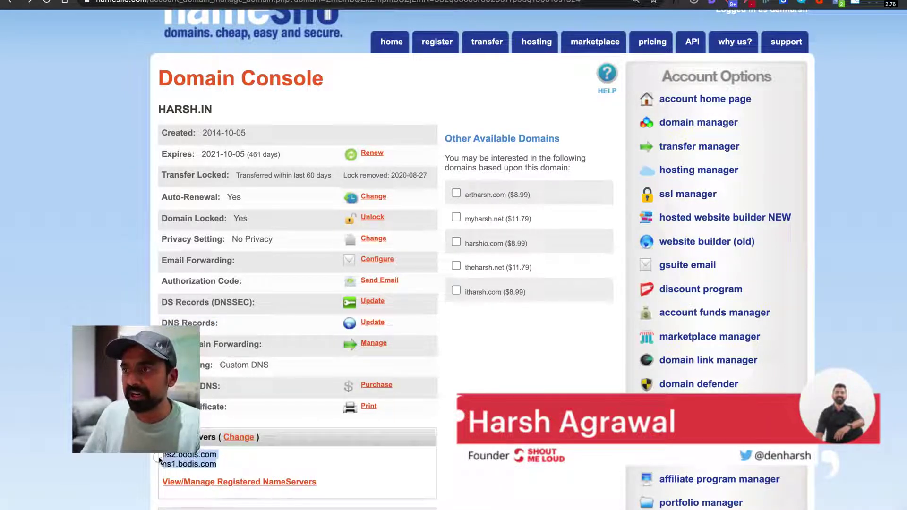
click(239, 441)
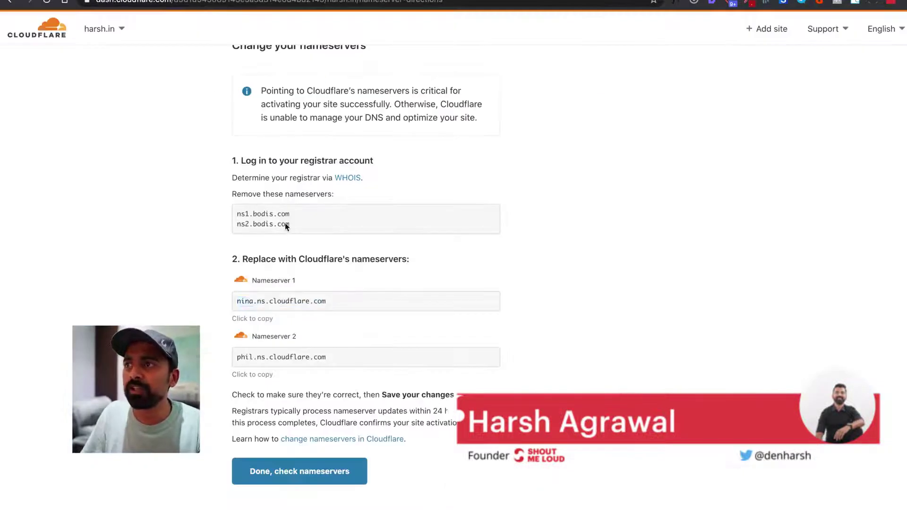
- Copy Cloudflare's first nameserver, nina.ns.cloudflare.com, and enter it as NameServer 1 in NameSilo
drag(300, 222, 234, 213)
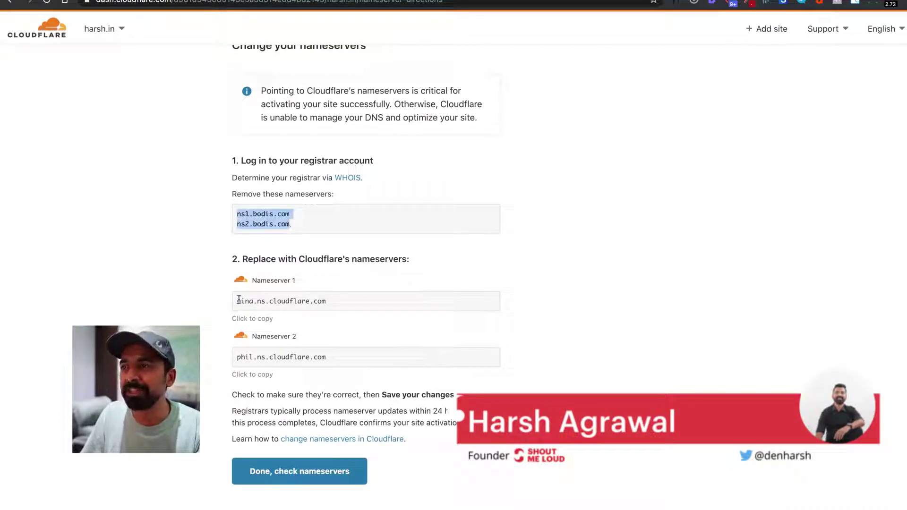
drag(258, 303, 326, 305)
click(263, 357)
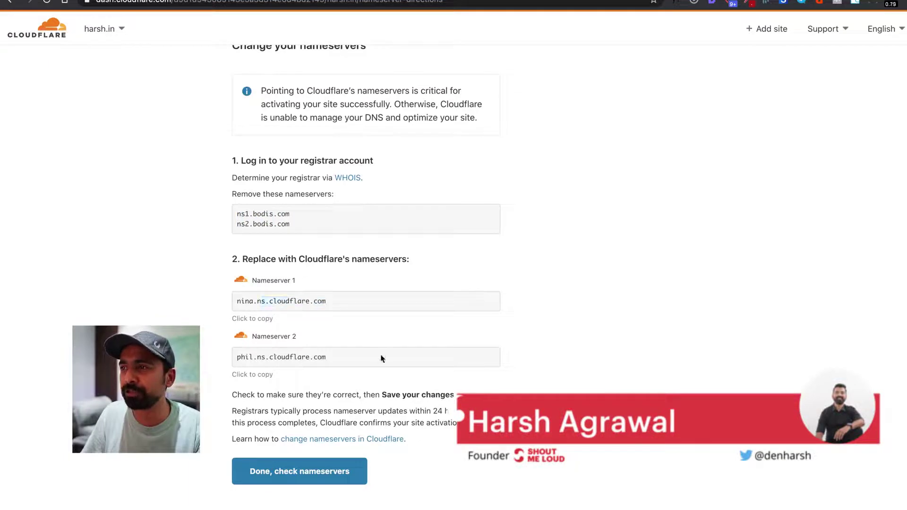
double_click(288, 302)
click(288, 302)
key(ctrl+c)
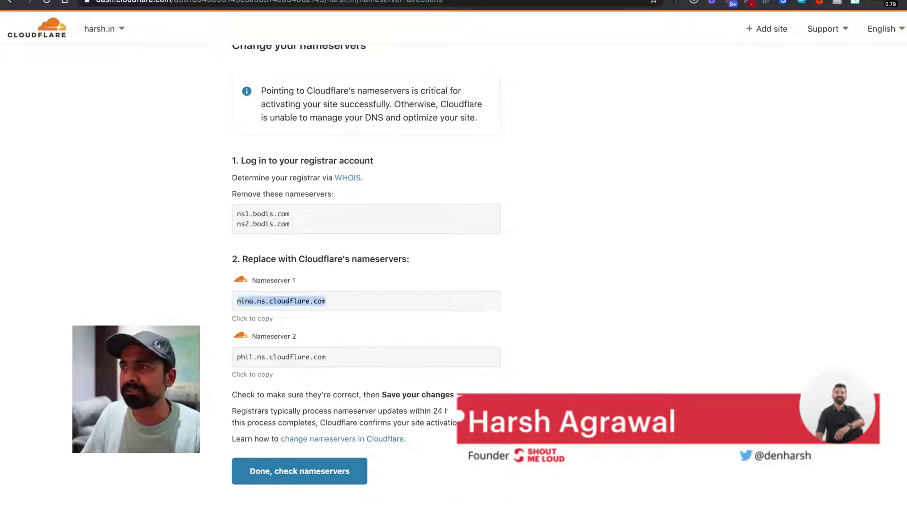
key(ctrl+Tab)
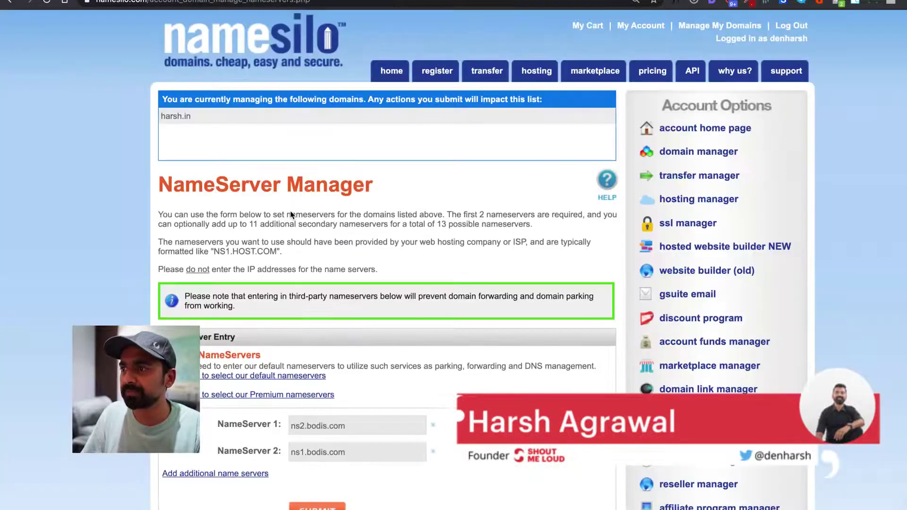
triple_click(340, 426)
key(ctrl+v)
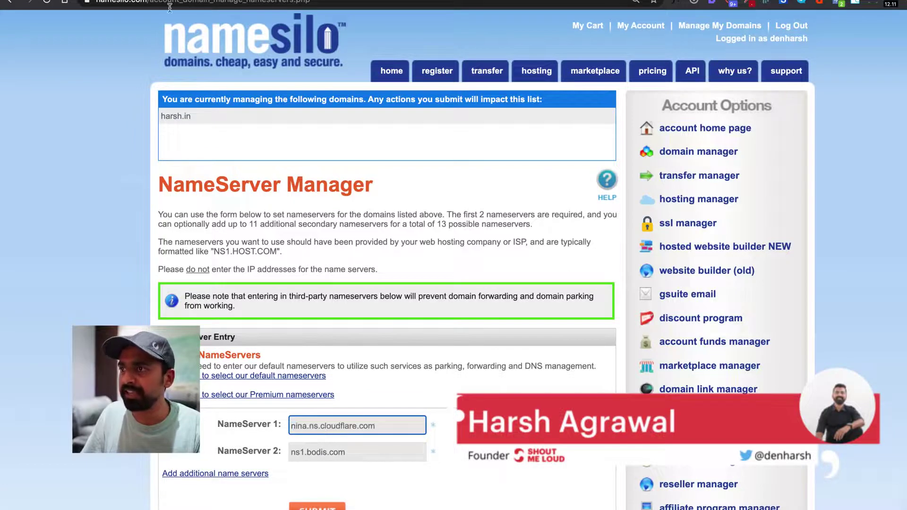
- Copy phil.ns.cloudflare.com from Cloudflare into NameServer 2 in NameSilo and submit the nameserver changes
key(ctrl+shift+Tab)
click(294, 358)
key(ctrl+c)
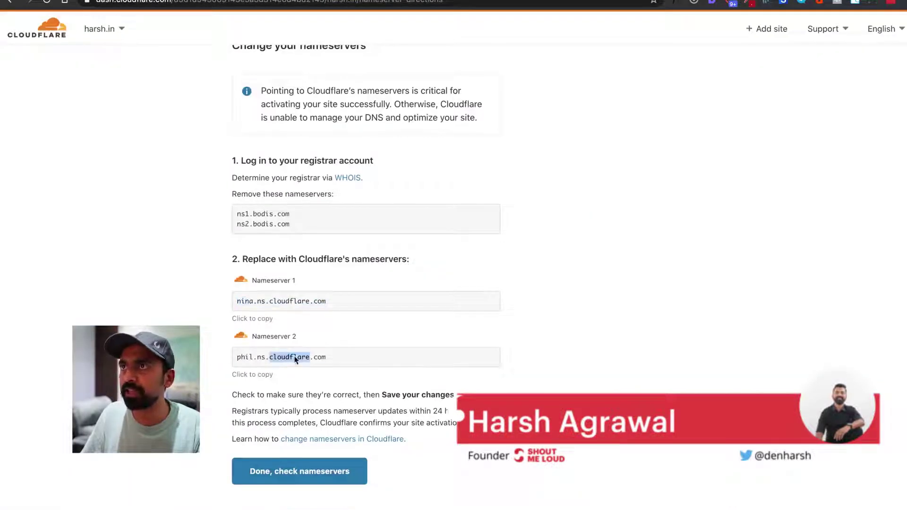
key(ctrl+Tab)
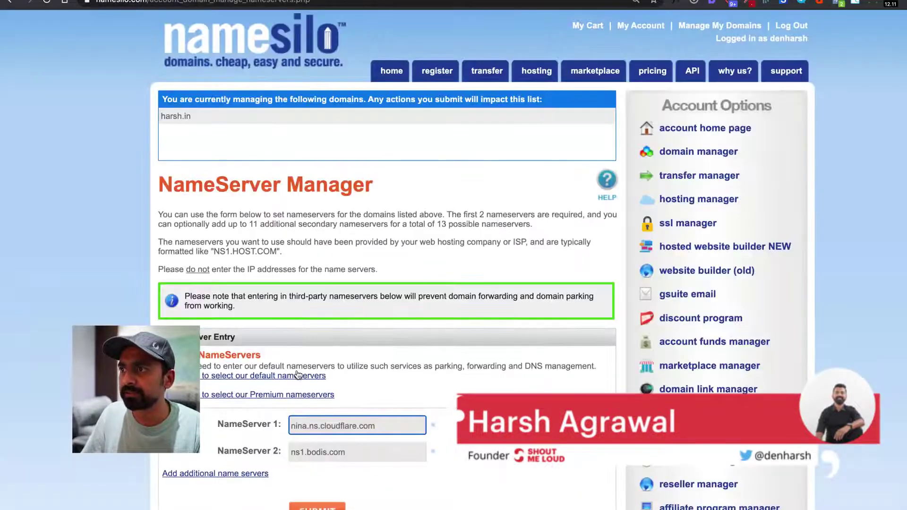
triple_click(321, 449)
key(ctrl+v)
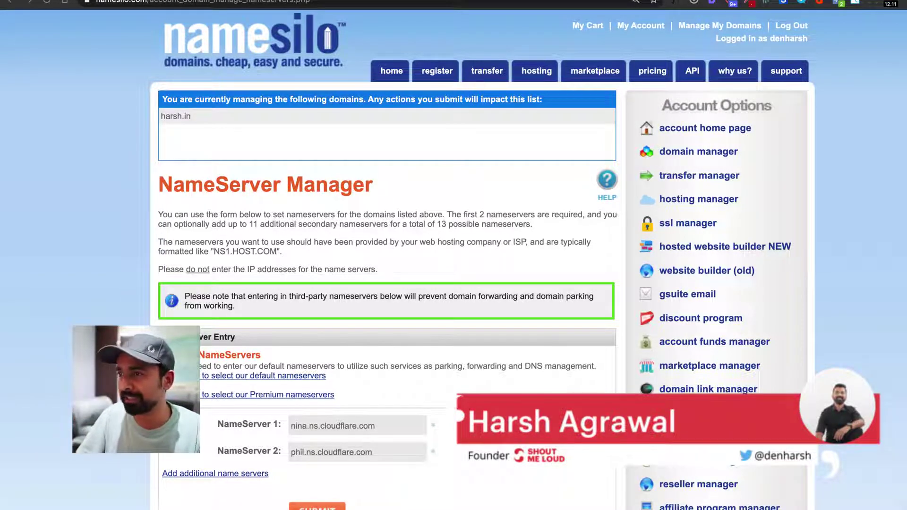
click(337, 504)
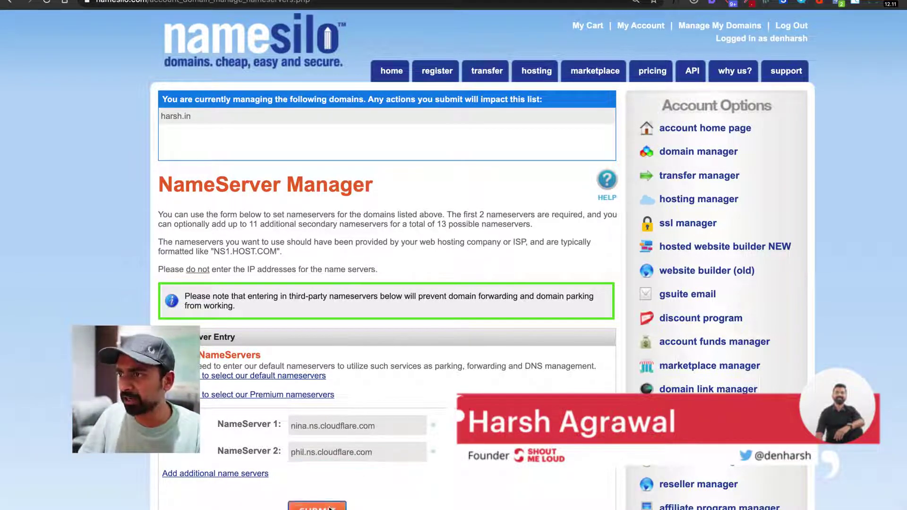
scroll(332, 334, down, 1)
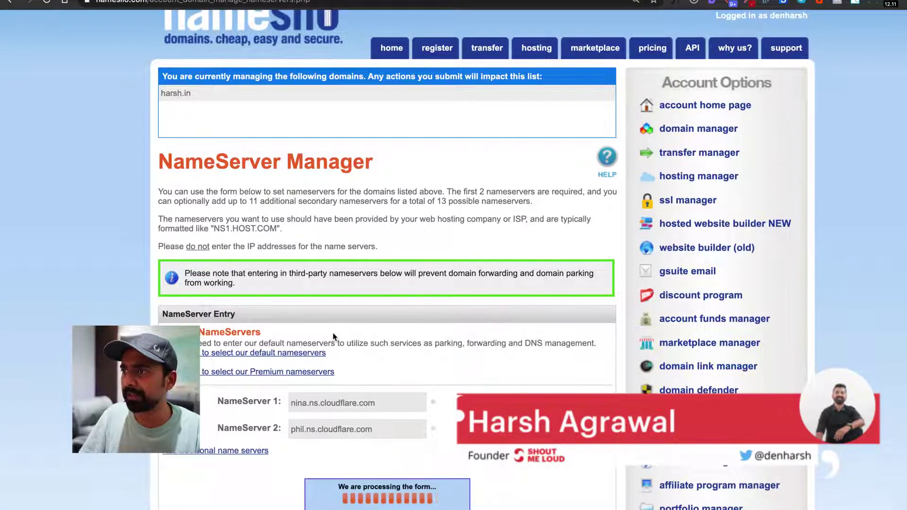
- Return to Cloudflare, submit the completed nameserver change for checking, and start the Quick Start Guide
scroll(332, 333, down, 1)
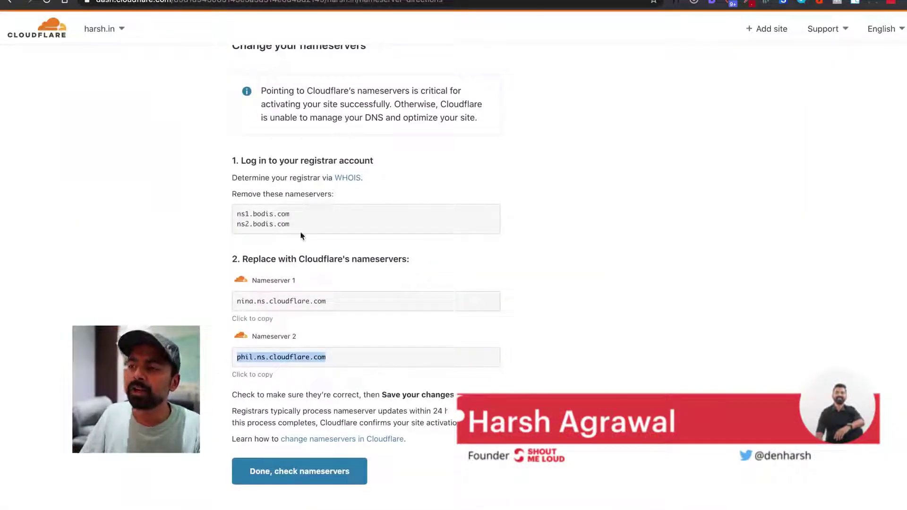
click(314, 471)
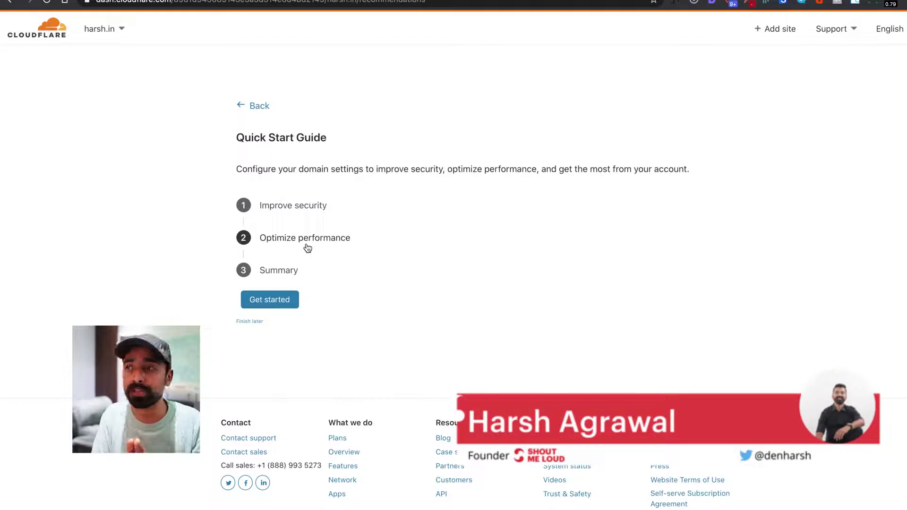
click(278, 309)
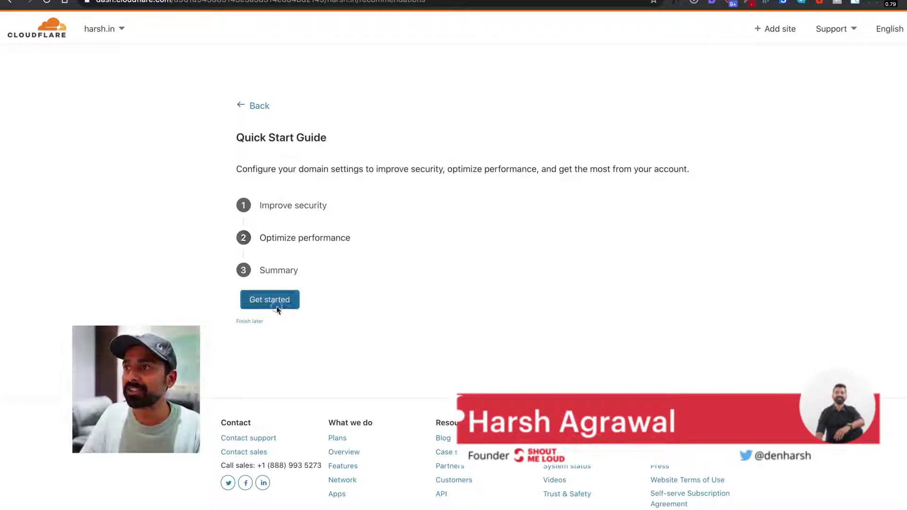
- Set the SSL/TLS encryption mode for harsh.in to Full (strict)
scroll(318, 294, down, 2)
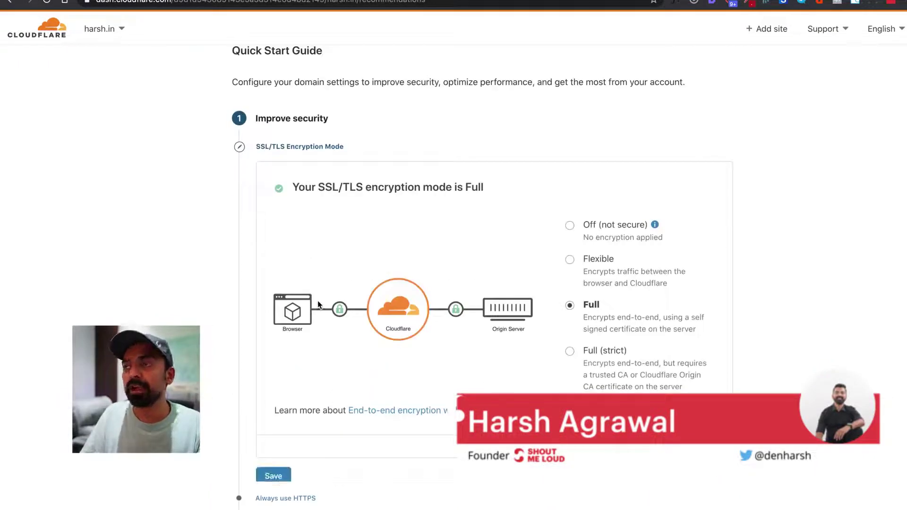
scroll(318, 294, down, 1)
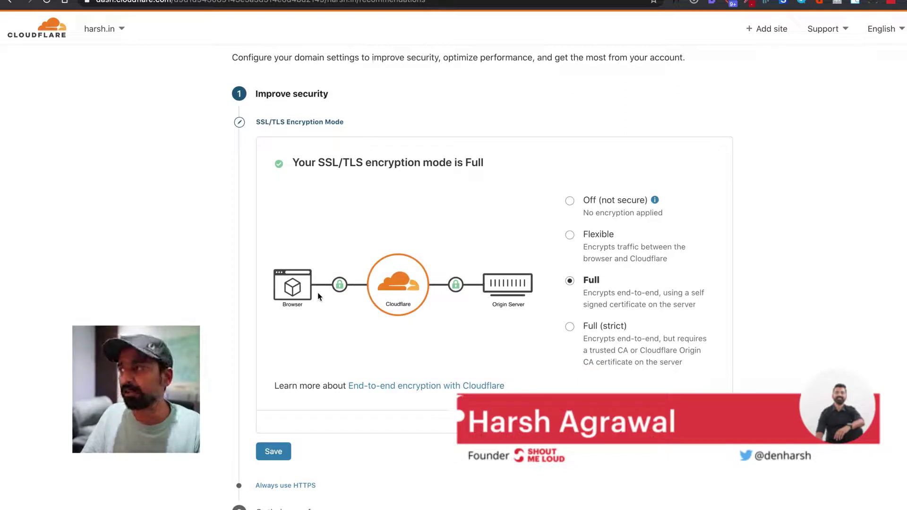
click(570, 328)
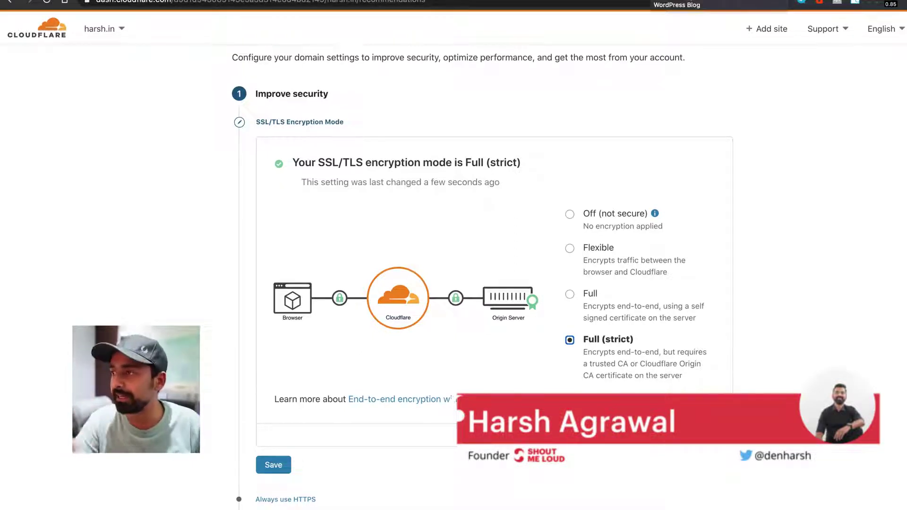
- Open the Always Use HTTPS setting in the security section and turn it on
scroll(451, 311, down, 3)
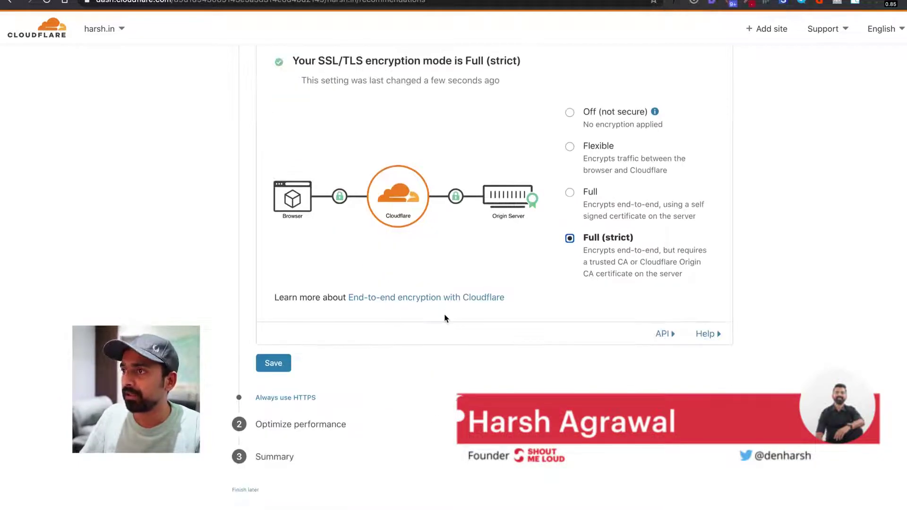
click(296, 398)
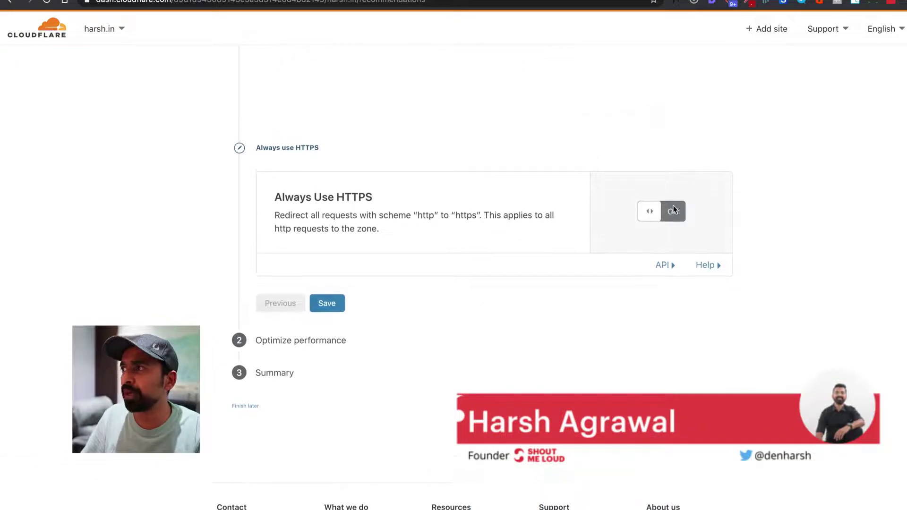
click(673, 217)
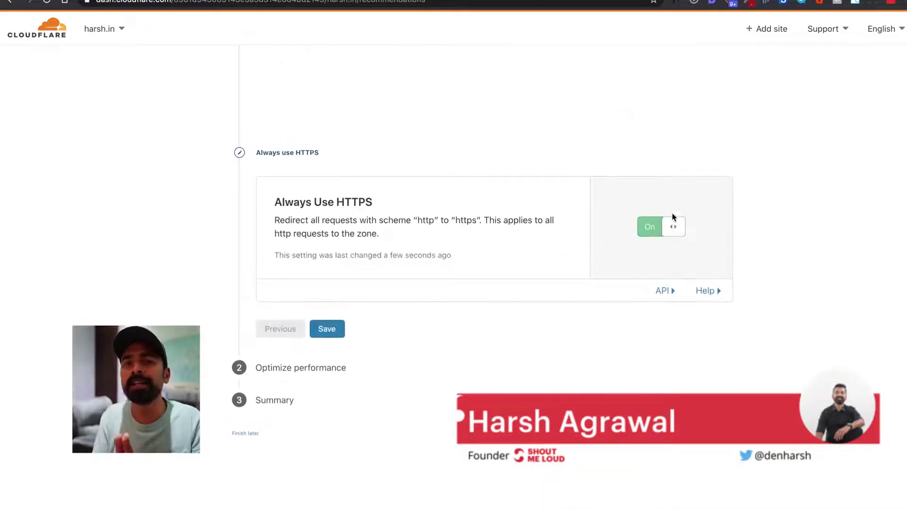
scroll(673, 216, down, 3)
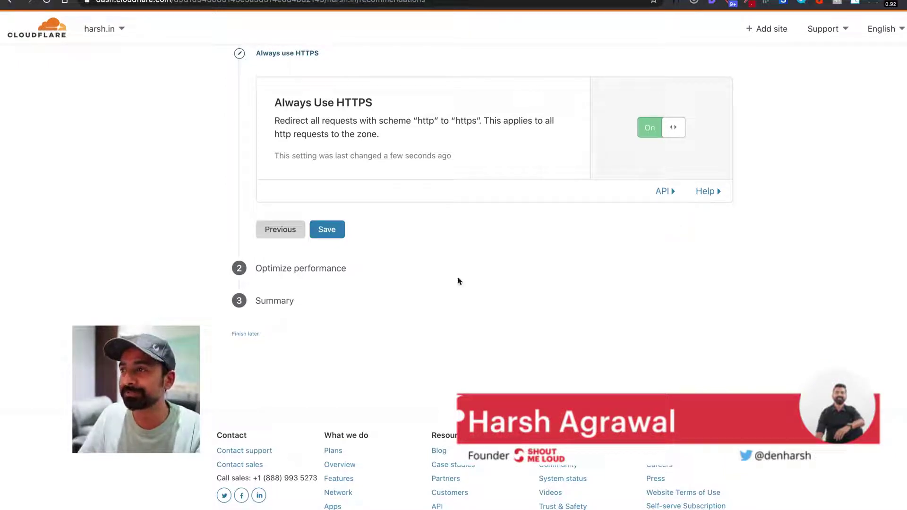
- Go back to the Improve security section and save the SSL/TLS encryption mode and Always Use HTTPS settings
click(333, 270)
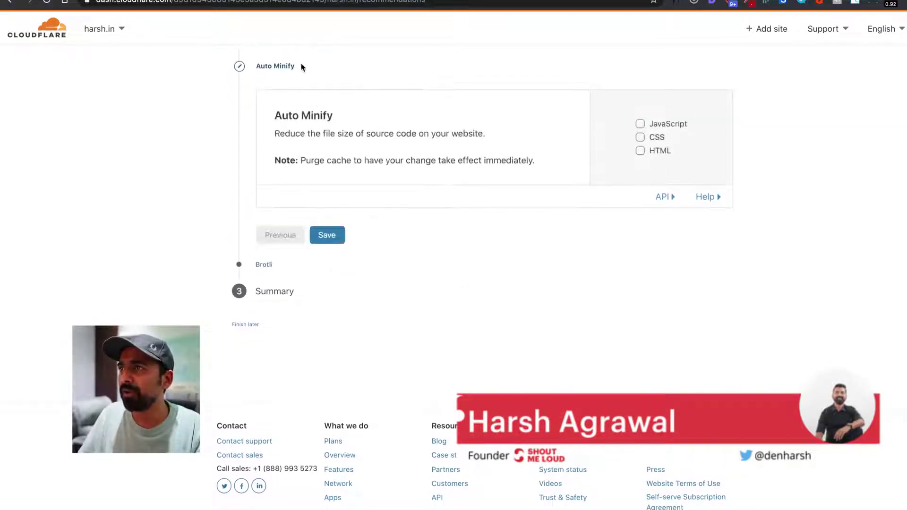
scroll(298, 89, up, 1)
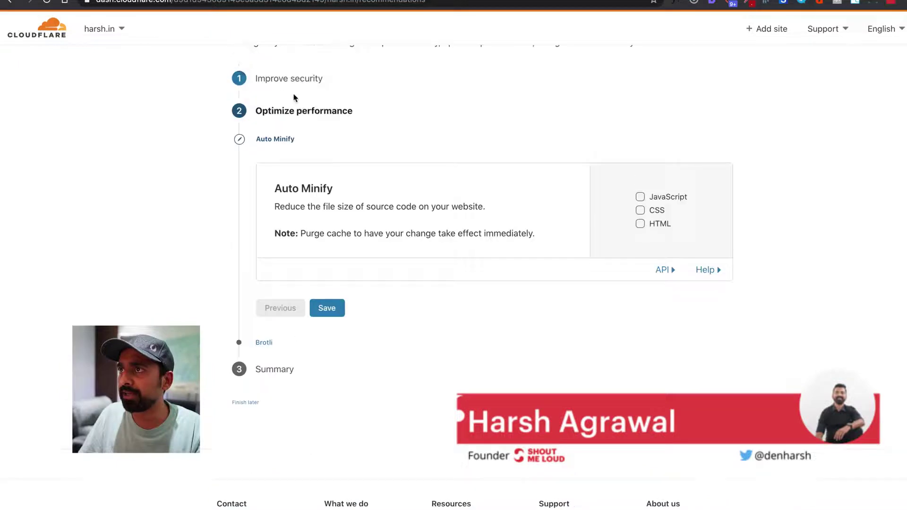
click(294, 80)
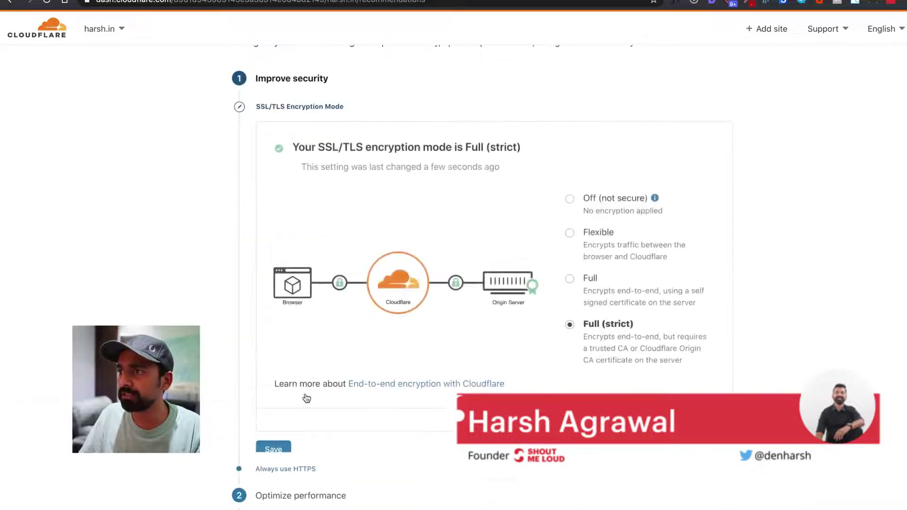
click(273, 449)
scroll(284, 452, down, 1)
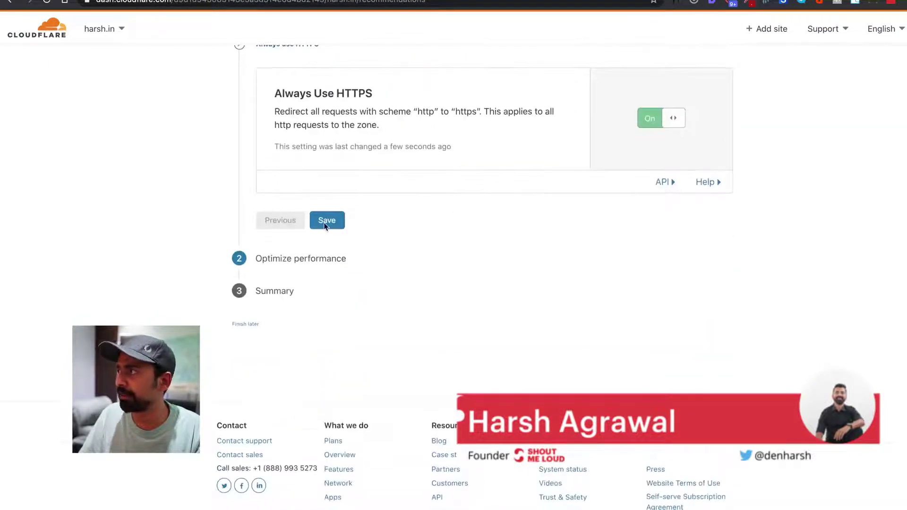
click(326, 225)
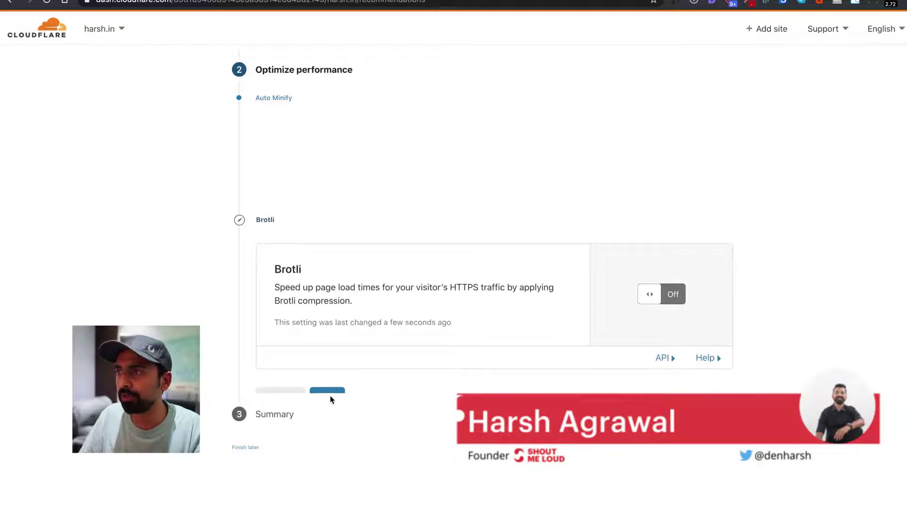
- Save the Brotli setting as off and finish the Quick Start Guide from its summary
click(326, 299)
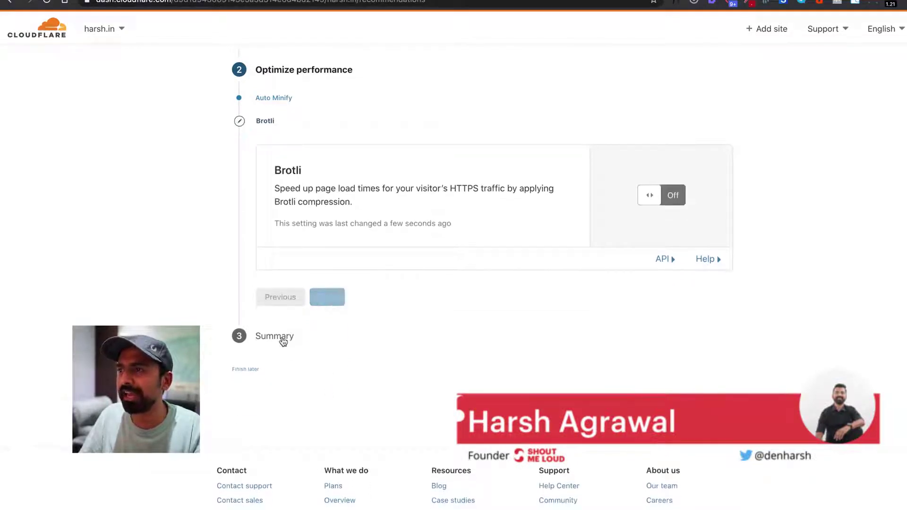
scroll(291, 341, down, 3)
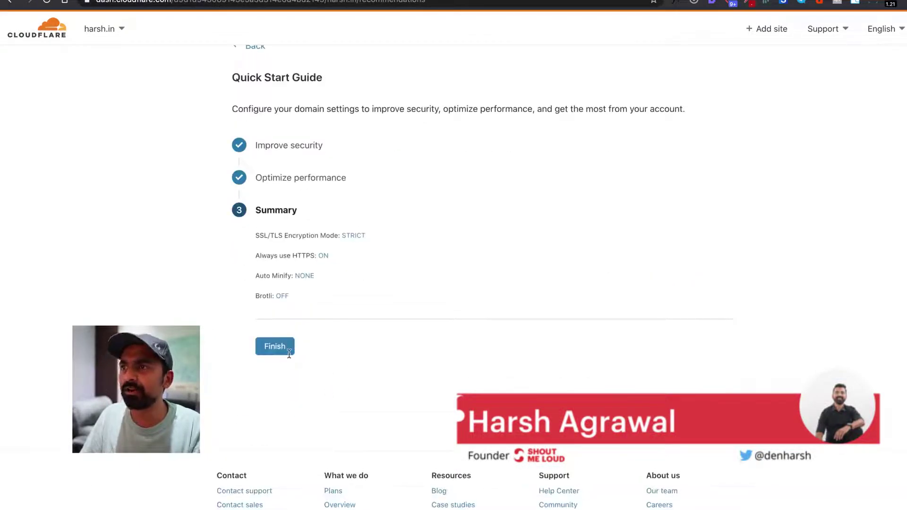
click(273, 350)
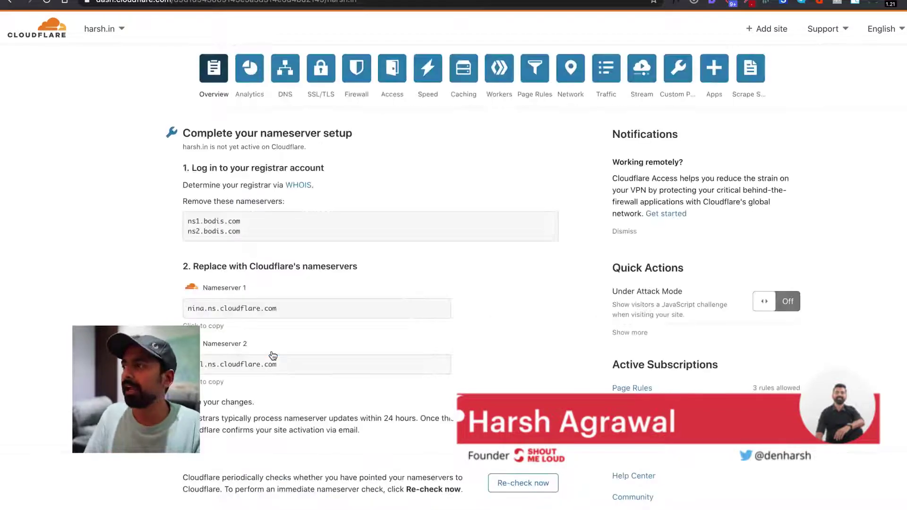
- Request an immediate nameserver re-check for harsh.in
scroll(397, 328, down, 1)
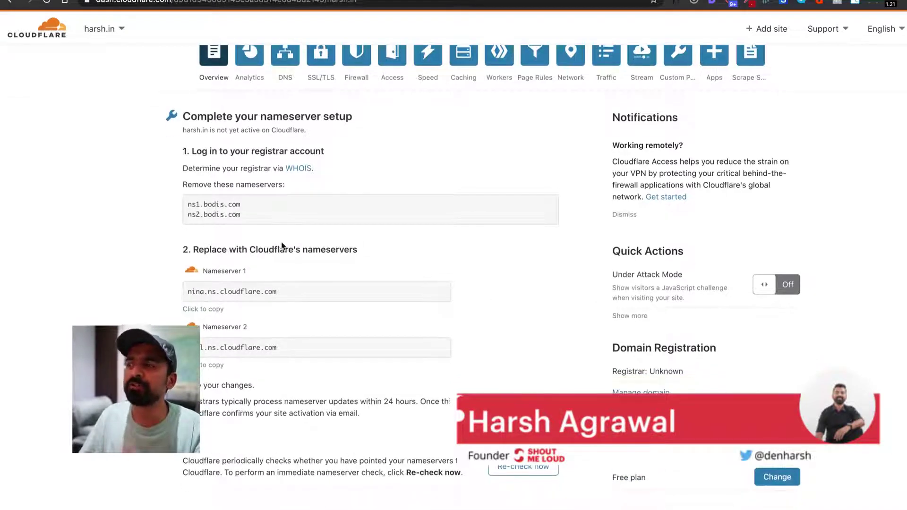
click(549, 467)
scroll(303, 352, down, 5)
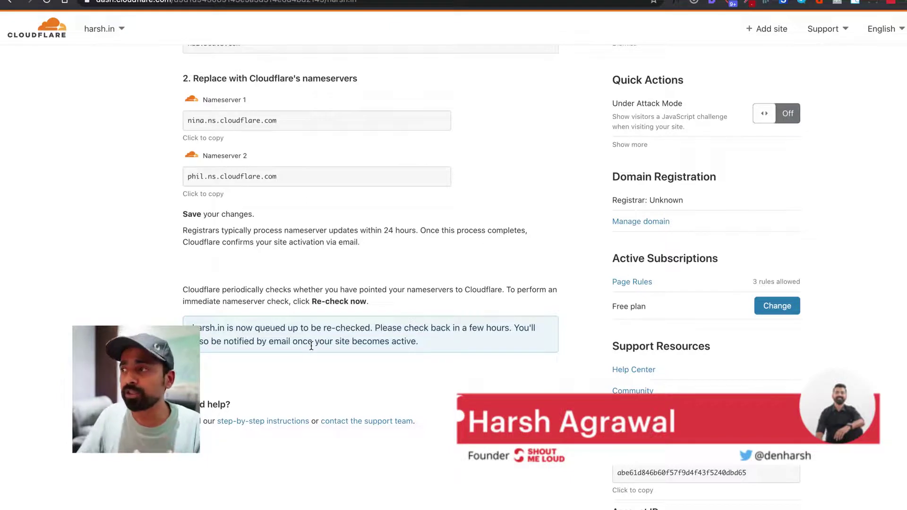
- Switch to the shoutmeloud.com site overview and enable Development Mode, confirming that caching is turned off
scroll(239, 411, up, 5)
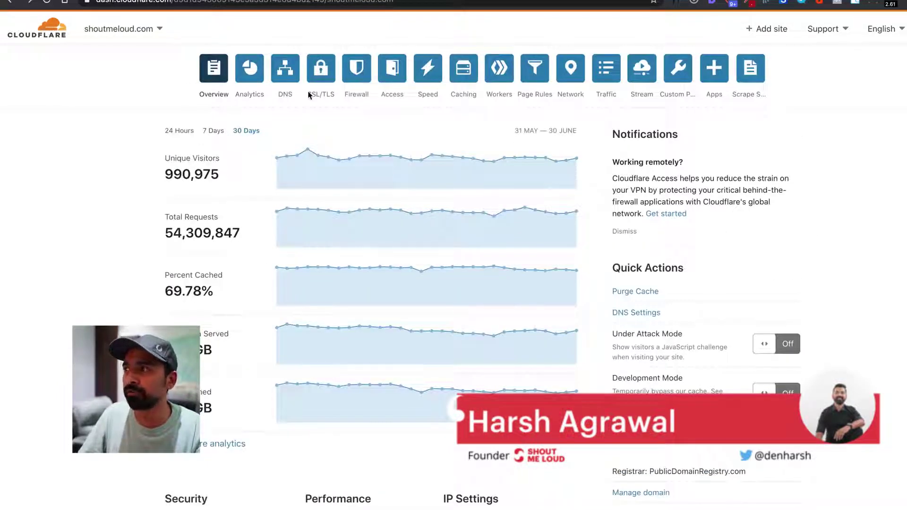
mouse_move(322, 159)
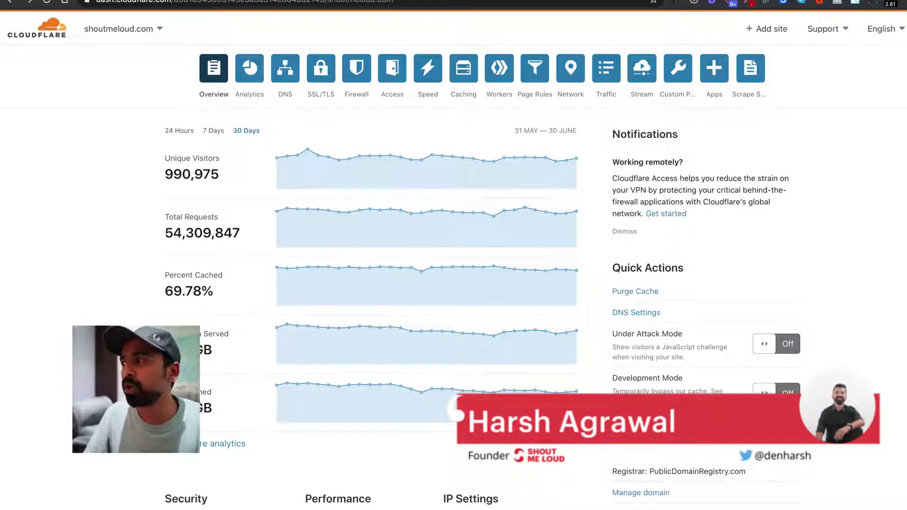
click(776, 393)
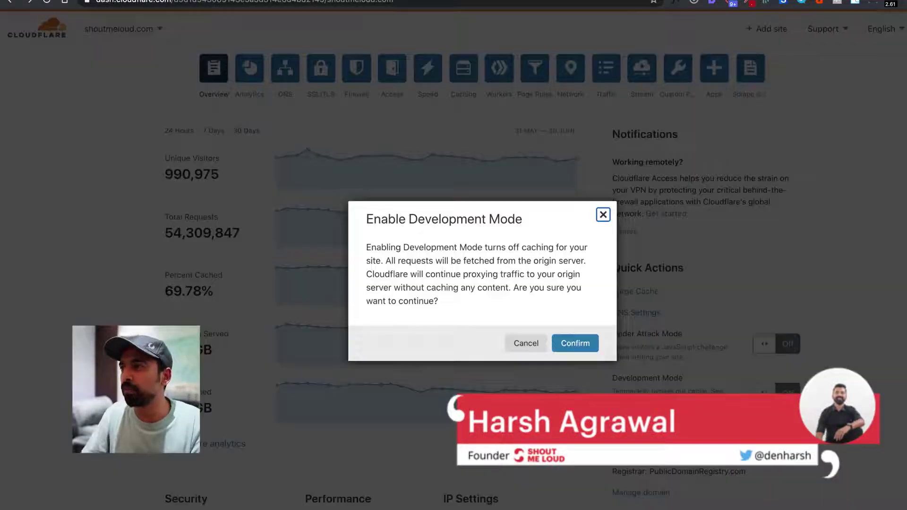
click(578, 347)
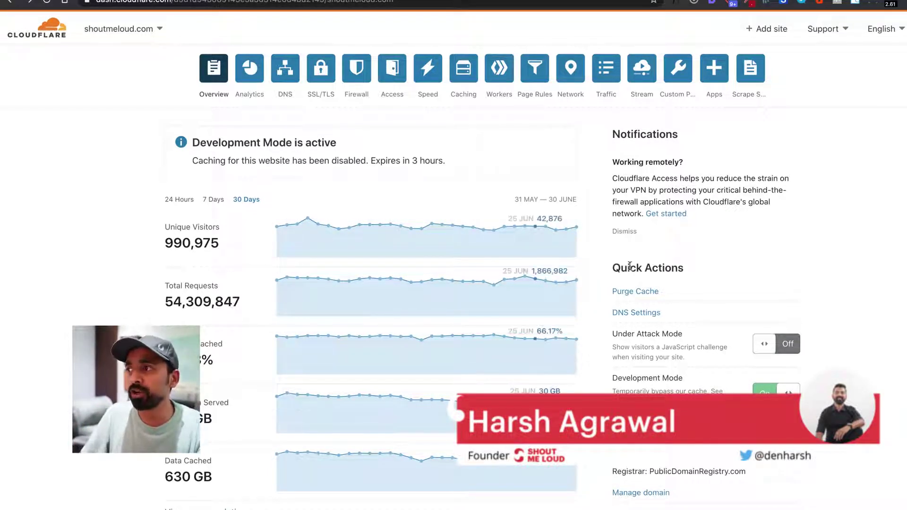
- Open the cache configuration of shoutmeloud.com and purge all cached files
click(631, 292)
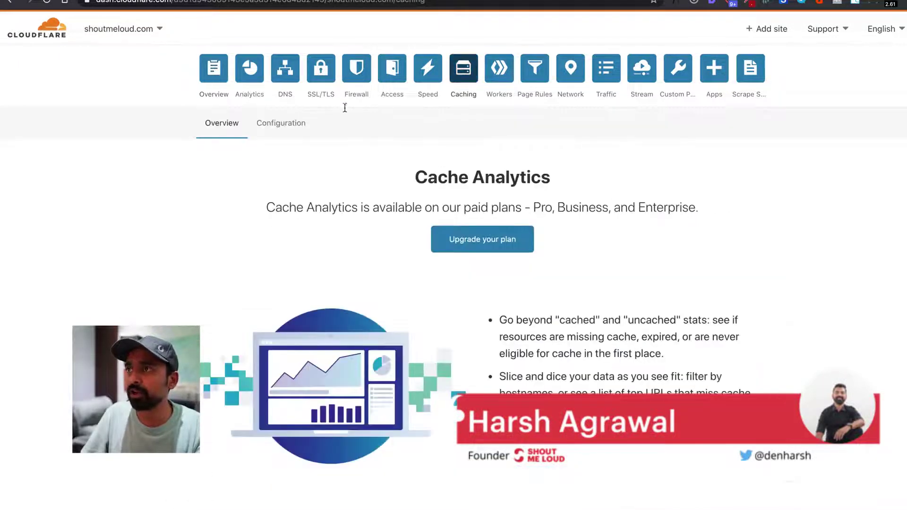
click(289, 125)
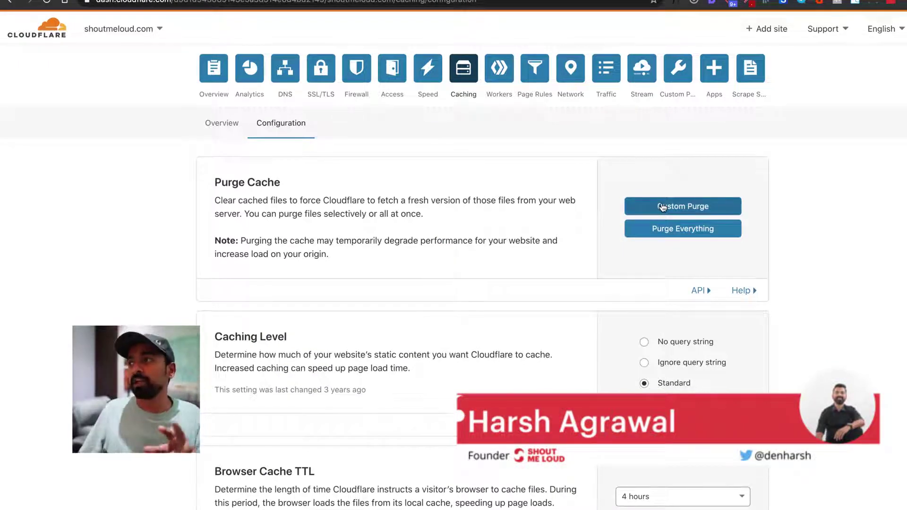
click(668, 229)
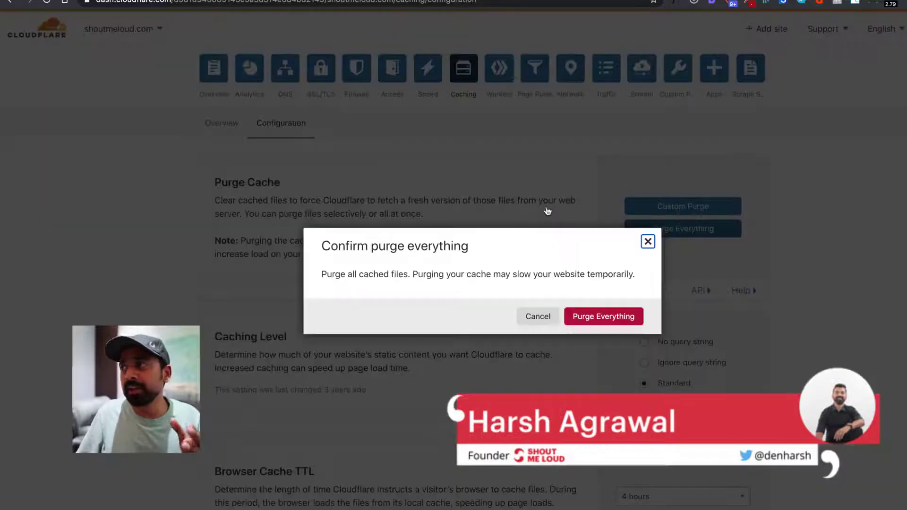
click(585, 315)
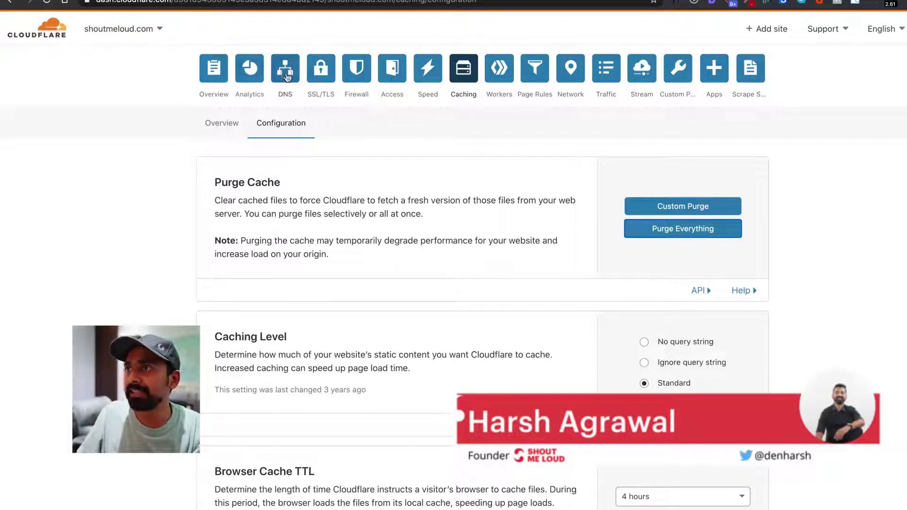
- Open the DNS settings of shoutmeloud.com
click(287, 77)
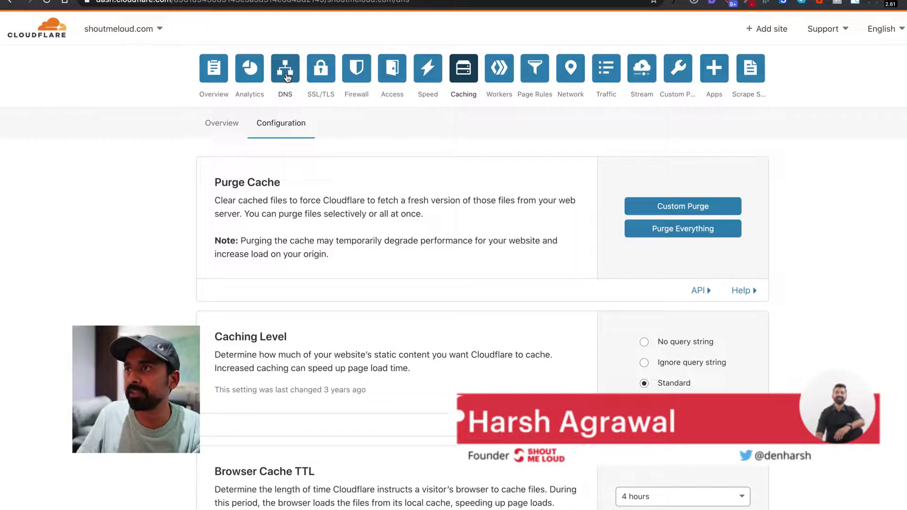